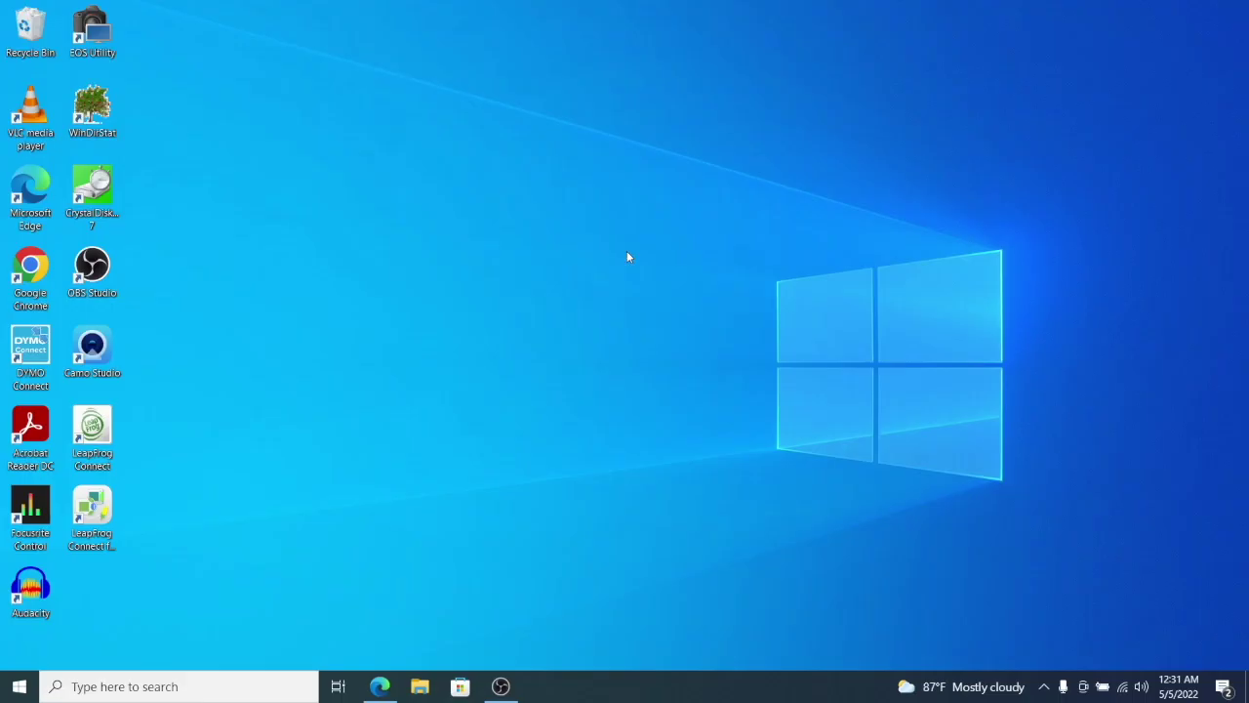
# Step: Create a new desktop folder named Windows-share
pyautogui.rightClick(547, 266)
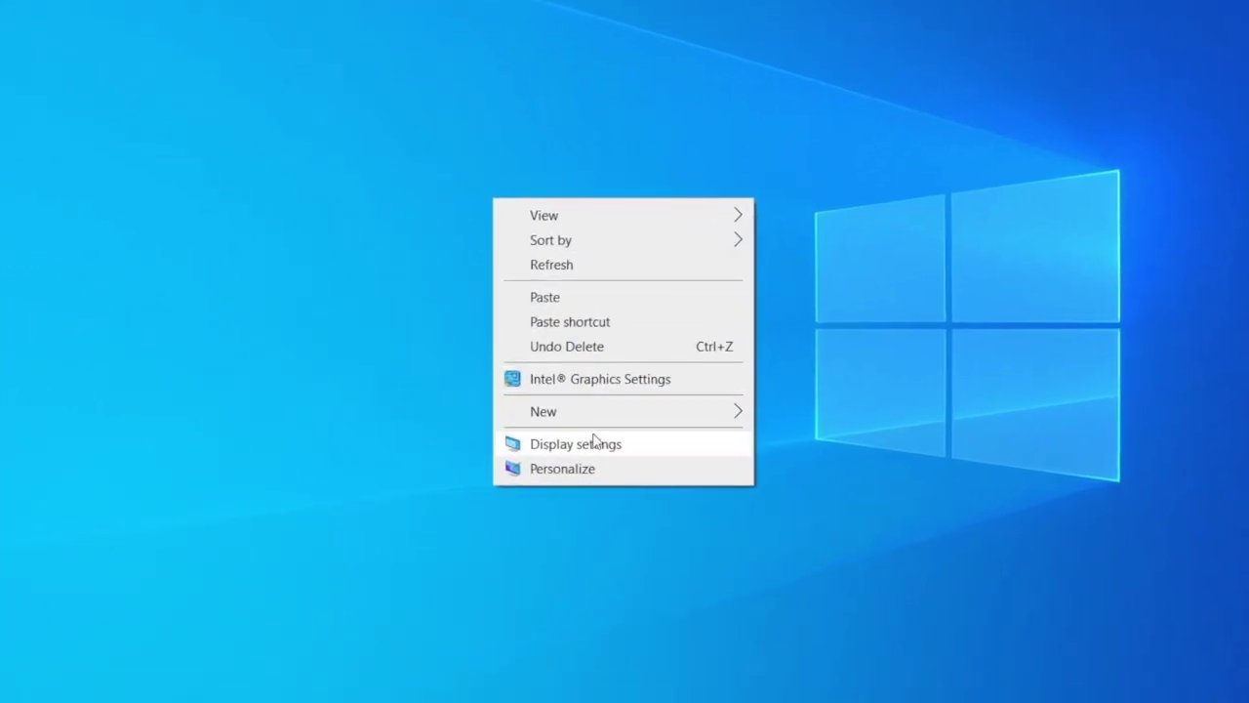
pyautogui.moveTo(543, 410)
pyautogui.click(800, 413)
pyautogui.write('Windows-')
pyautogui.press('Return')
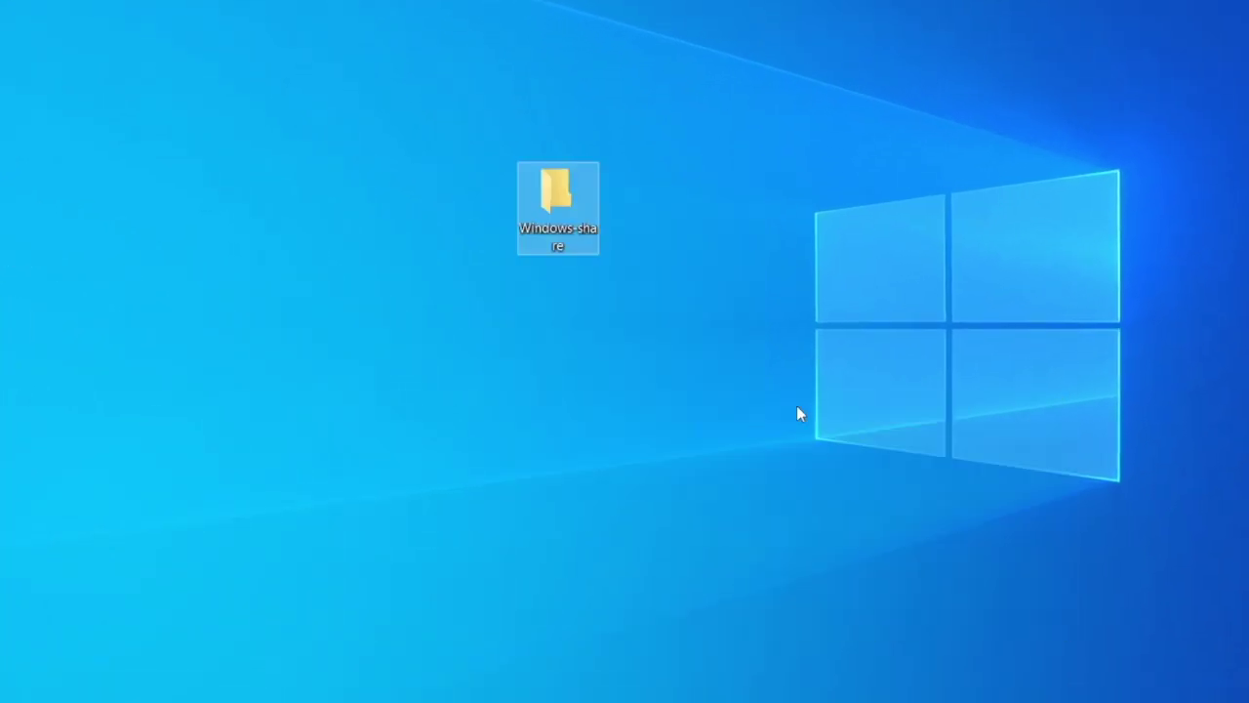
# Step: Share the Windows-share folder over the local network from its Properties Sharing settings
pyautogui.rightClick(557, 207)
pyautogui.click(651, 662)
pyautogui.click(658, 257)
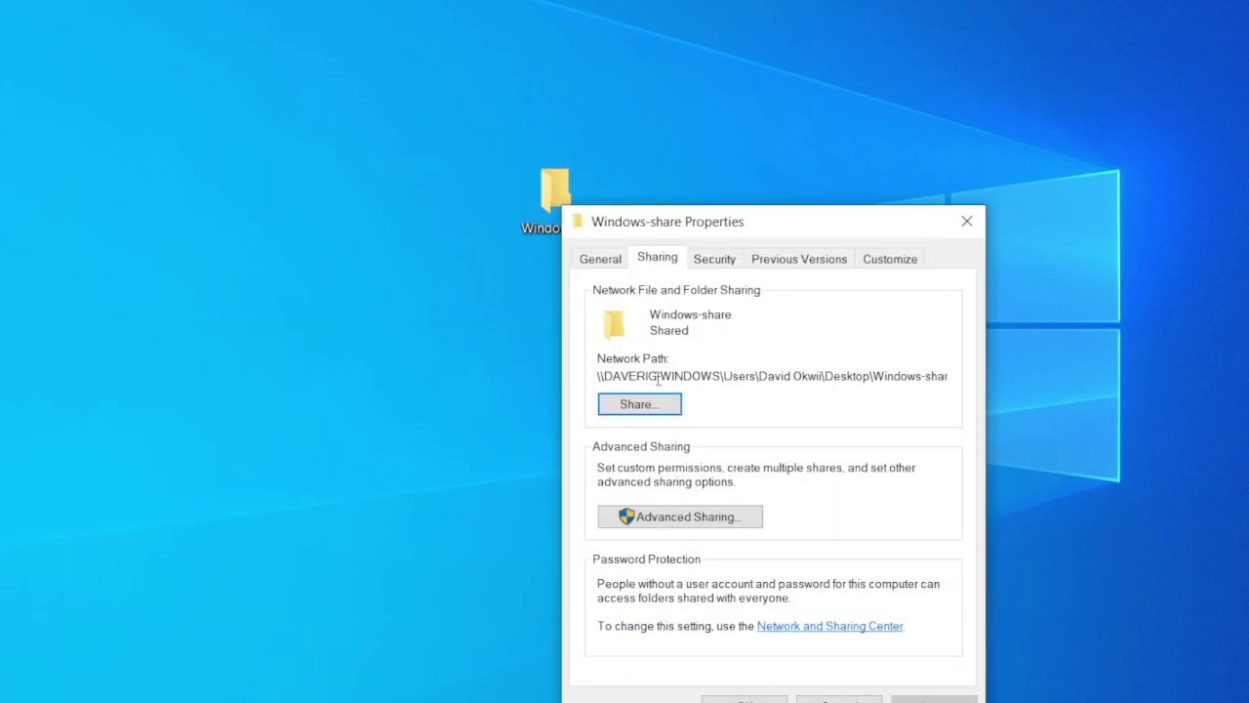
pyautogui.click(653, 404)
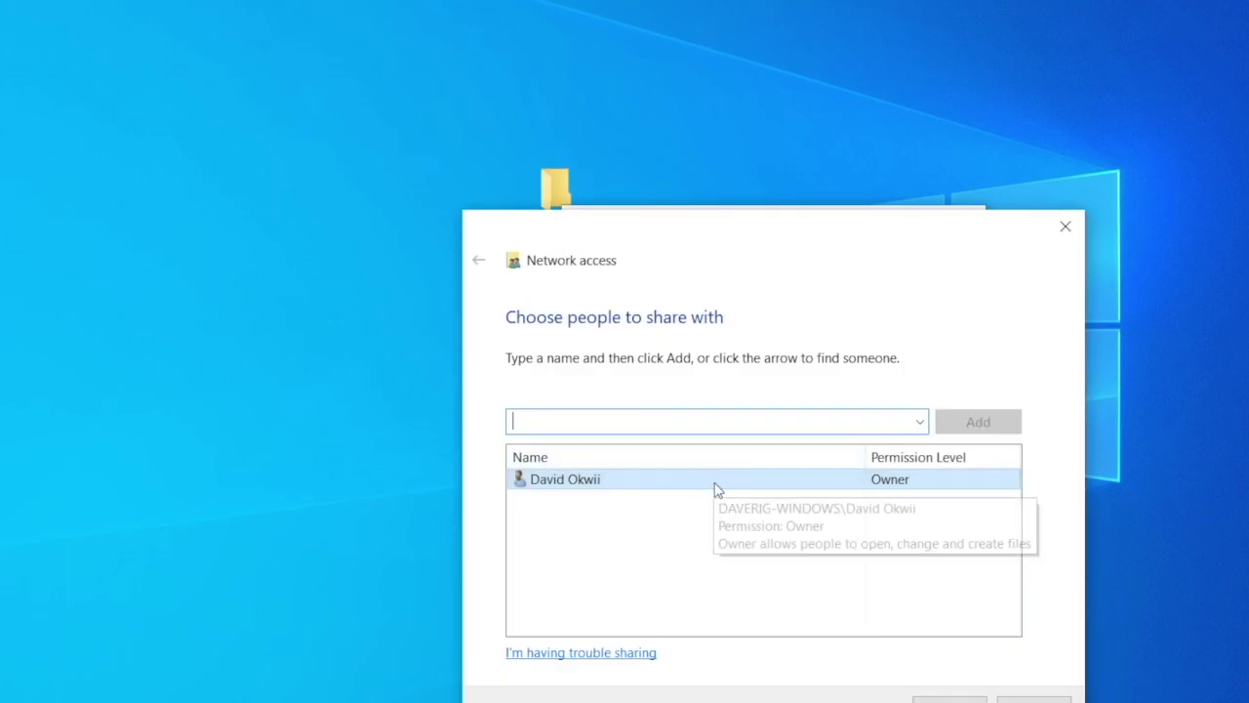
pyautogui.click(1035, 701)
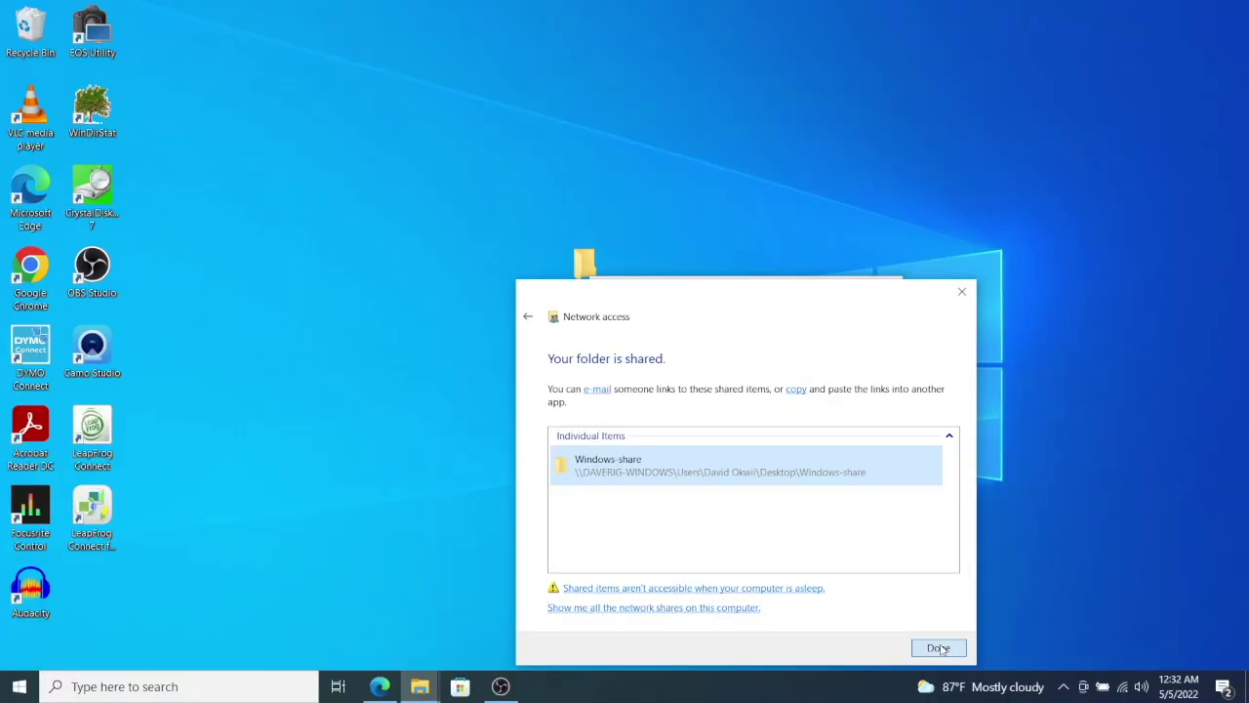
pyautogui.click(1034, 701)
pyautogui.click(740, 647)
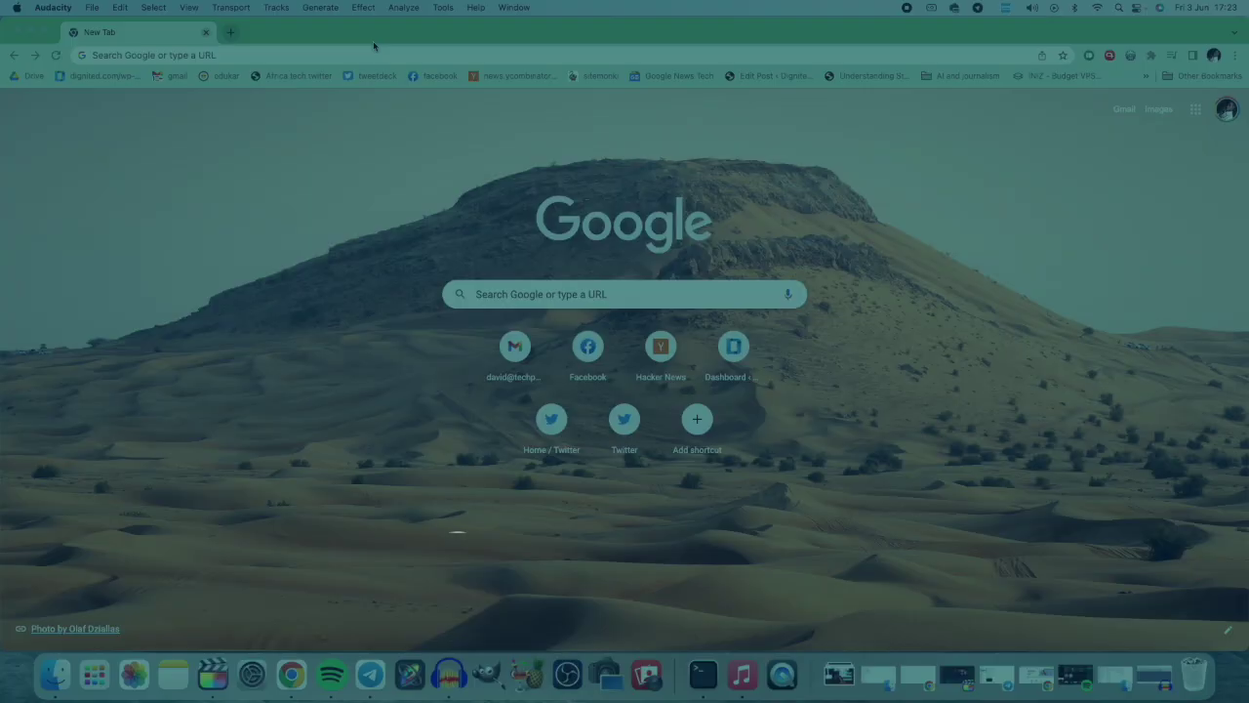
# Step: Go to snapdrop.net in Chrome on the Mac
pyautogui.click(371, 54)
pyautogui.write('snapdrop.net')
pyautogui.press('Return')
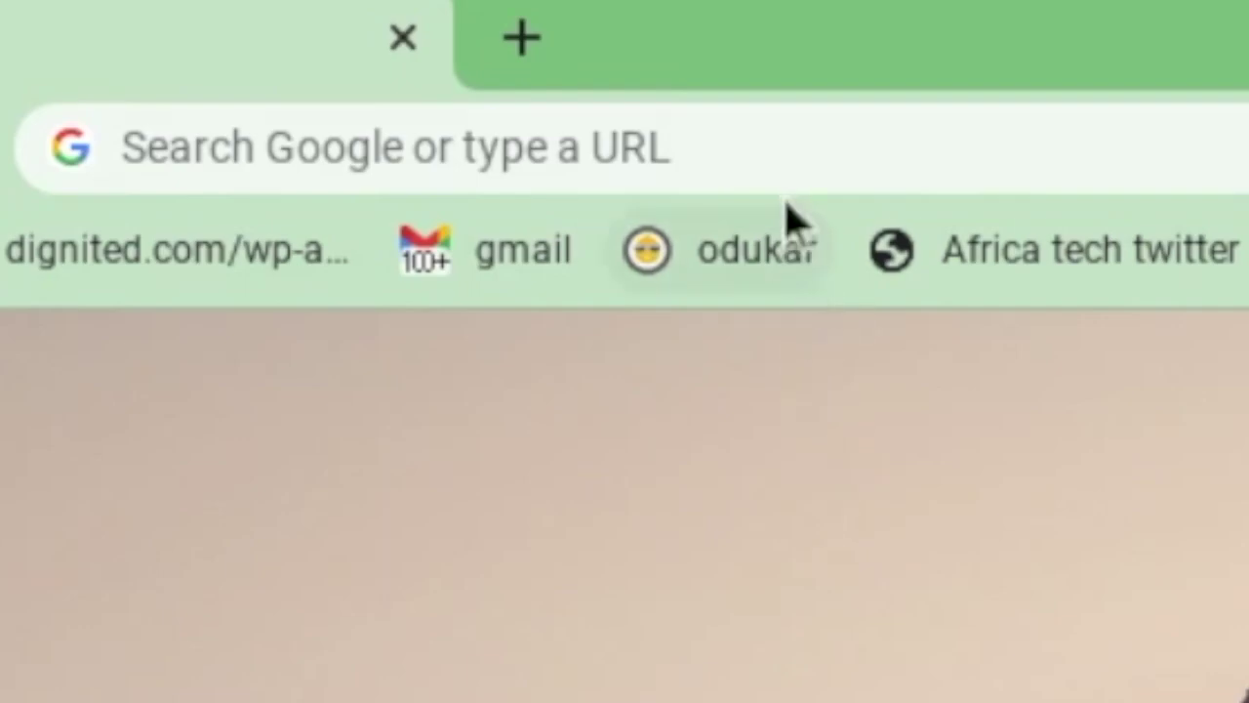
# Step: Load snapdrop.net on the Chromebook from the 'snap' autocomplete suggestion
pyautogui.click(767, 156)
pyautogui.write('snap')
pyautogui.press('Return')
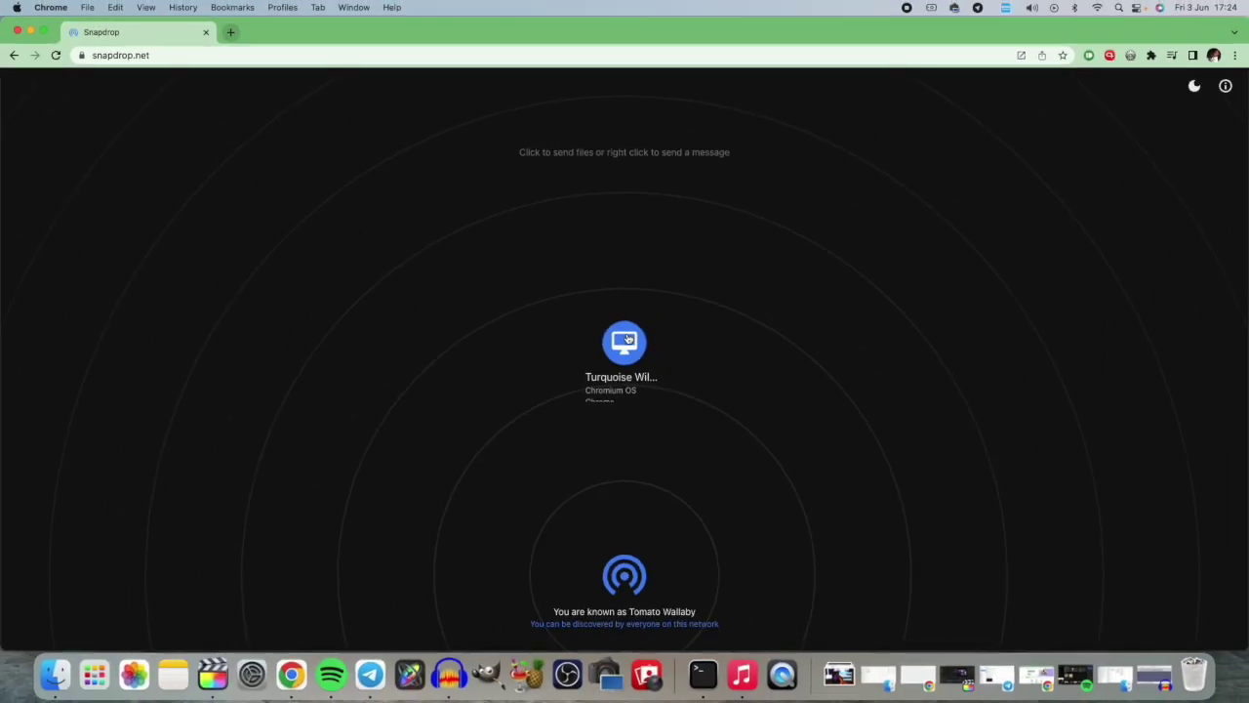
# Step: Send phone as roku remote.jpg to the Turquoise Chromebook device and save it there
pyautogui.click(633, 326)
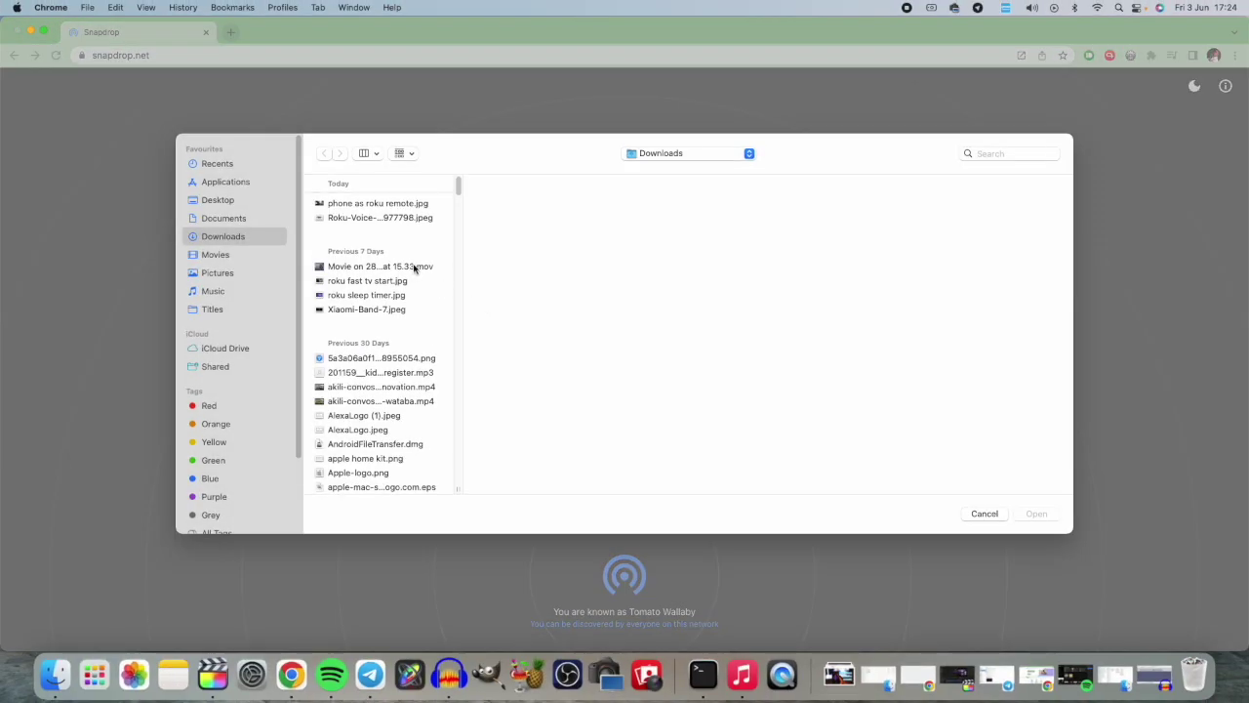
pyautogui.click(400, 204)
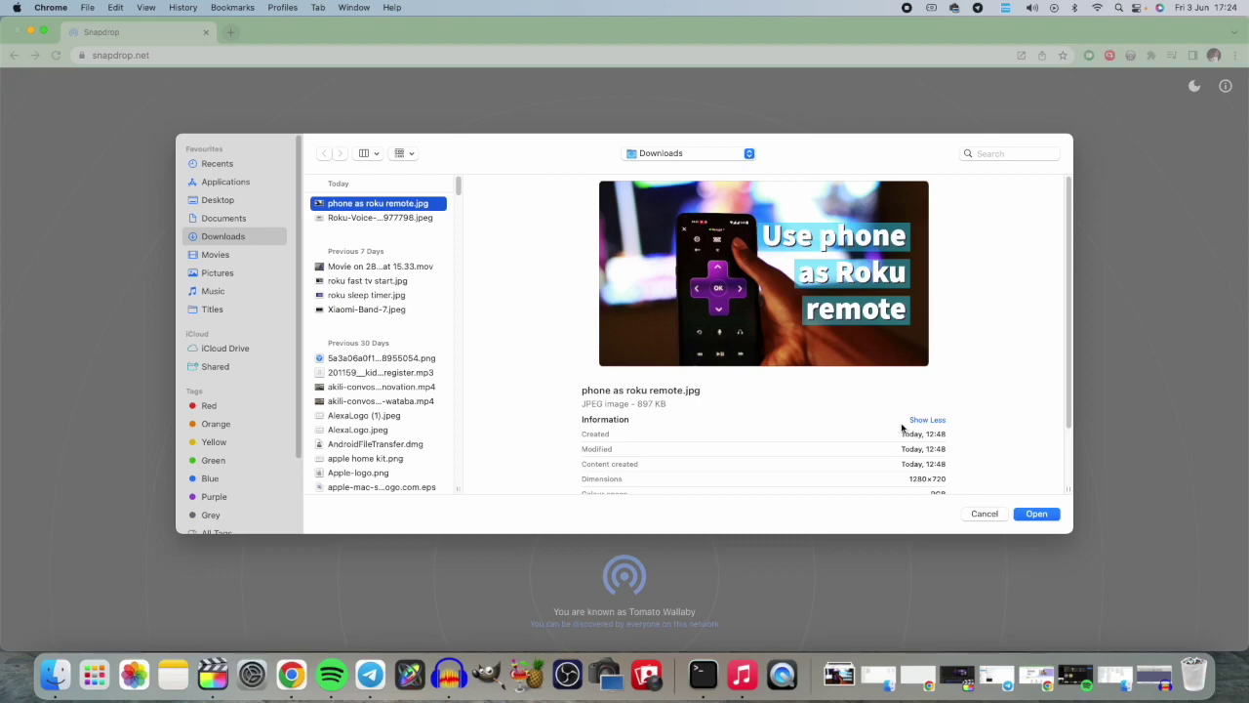
pyautogui.click(1040, 514)
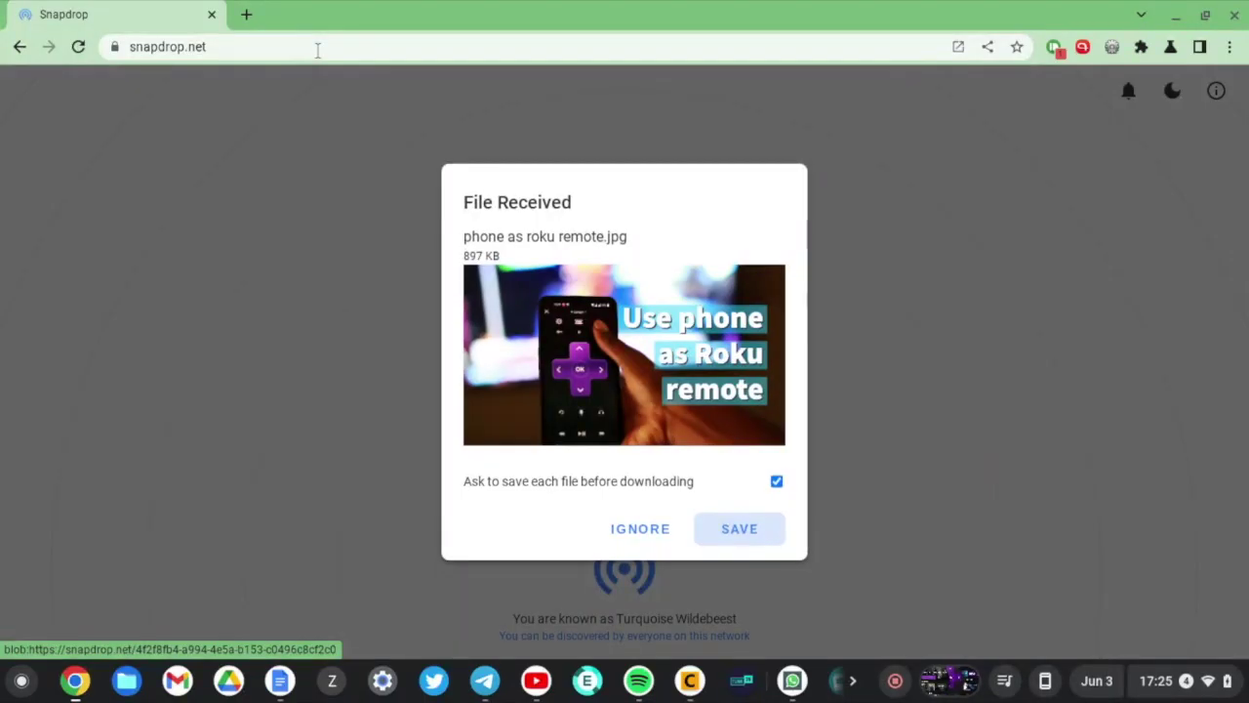
pyautogui.click(739, 528)
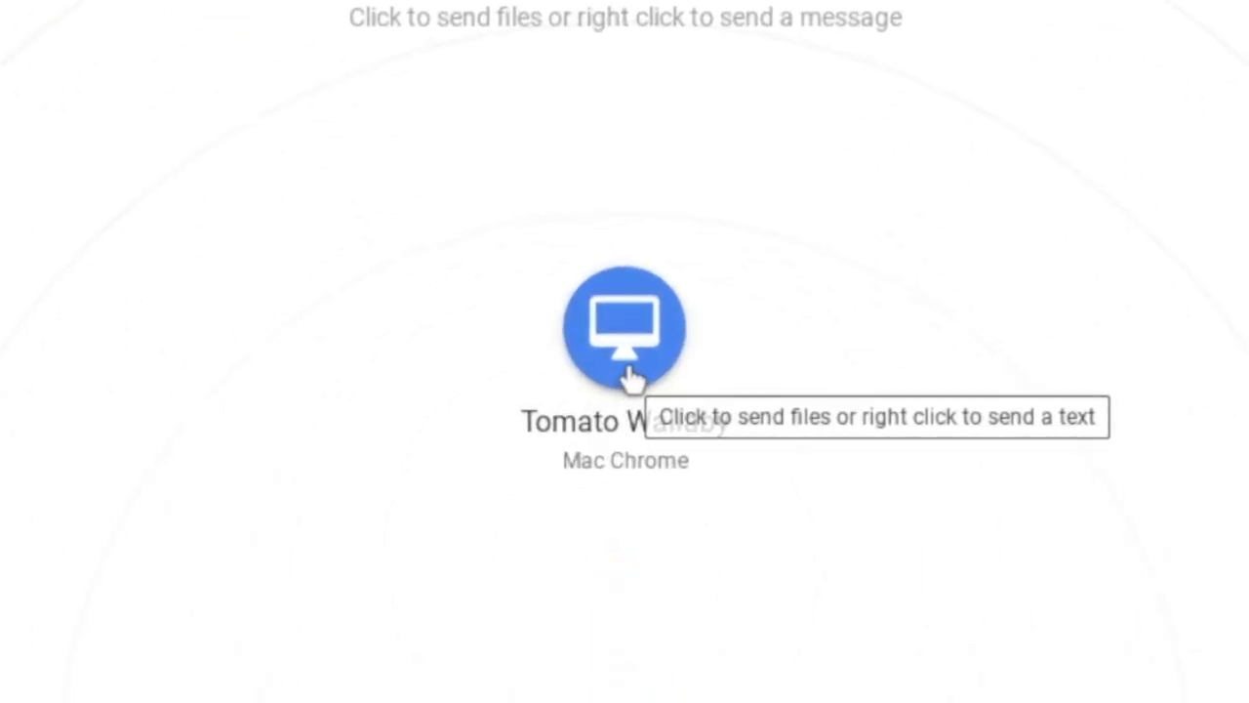
# Step: Send the Redmi Buds case image to Tomato Wallaby (the Mac), save it, and check its Wi-Fi network
pyautogui.click(628, 371)
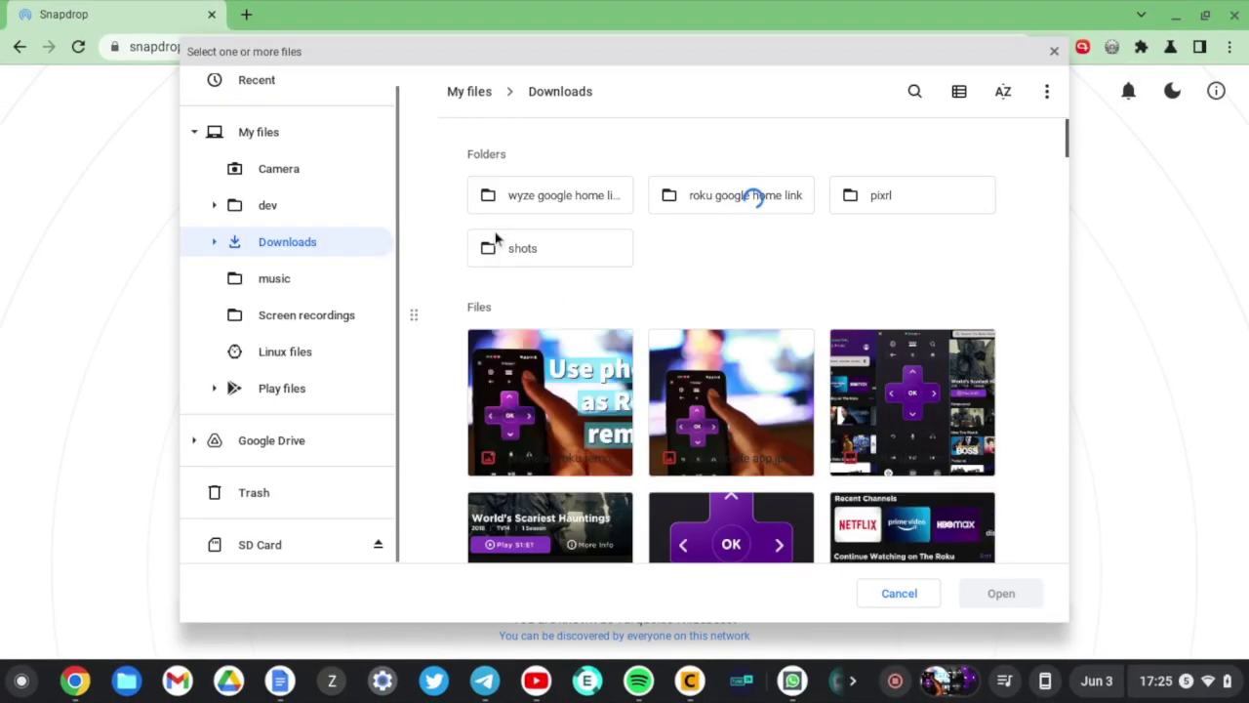
pyautogui.scroll(-2, 1046, 413)
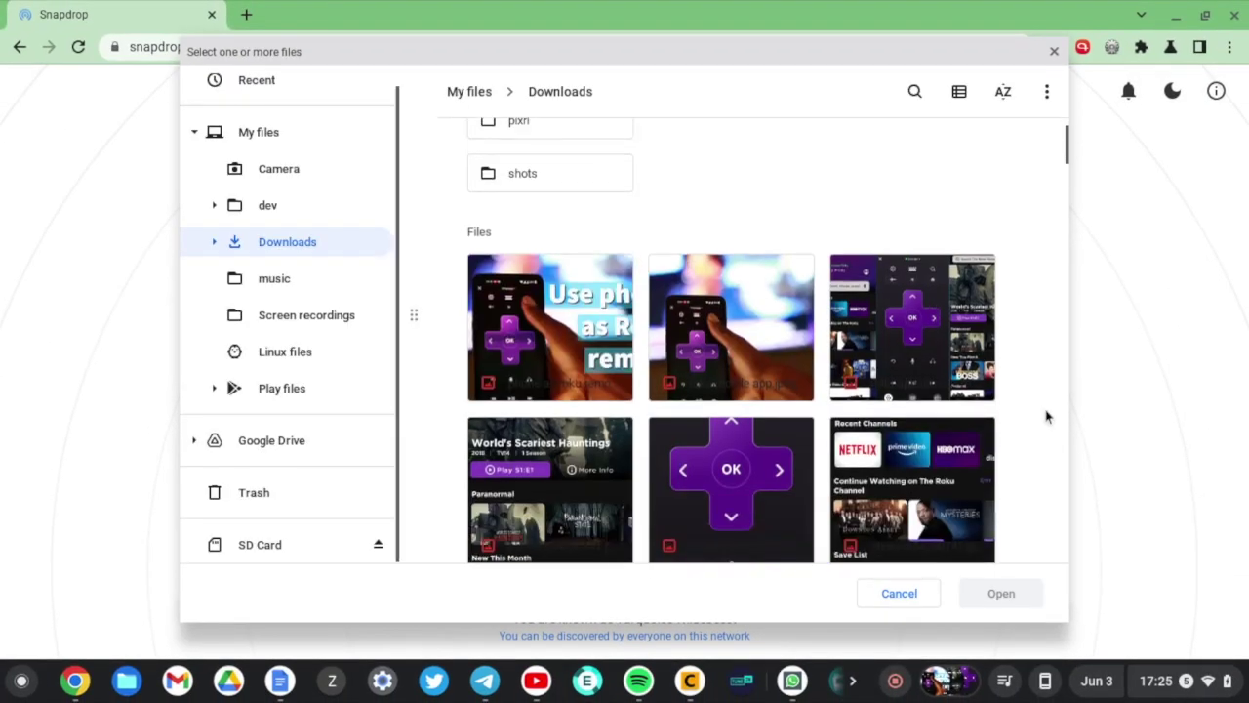
pyautogui.scroll(-6, 1045, 413)
pyautogui.doubleClick(592, 270)
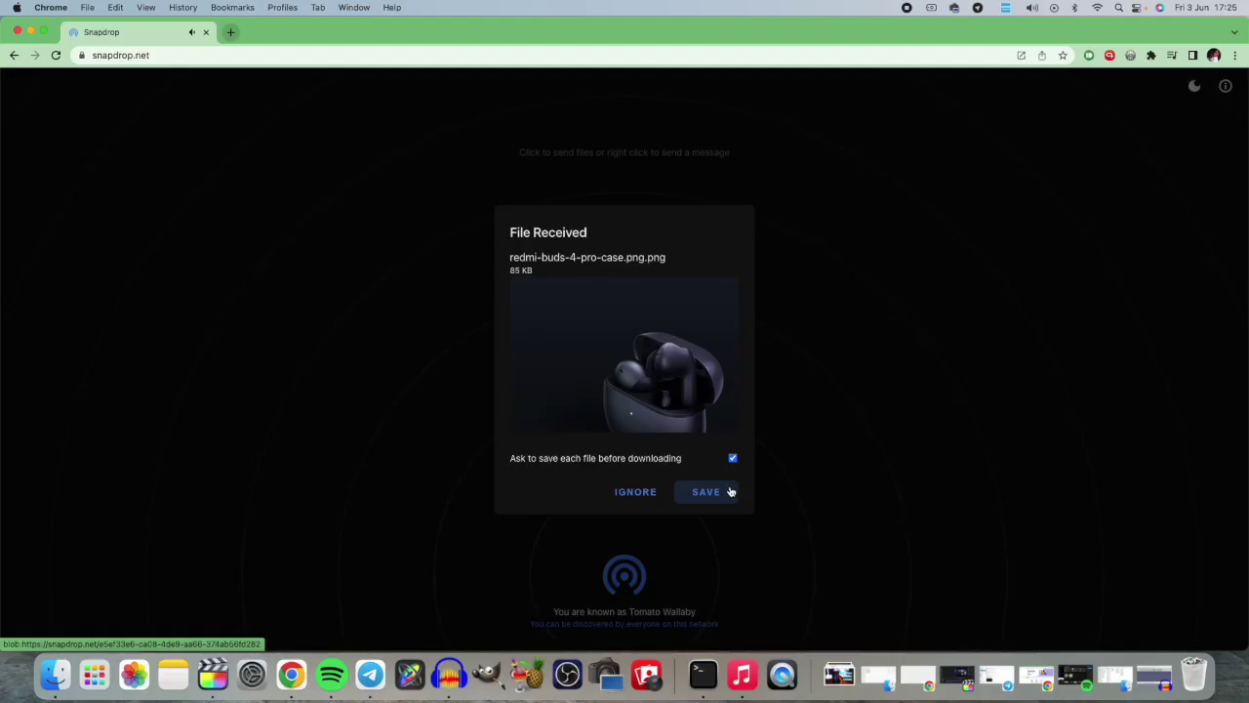
pyautogui.click(705, 492)
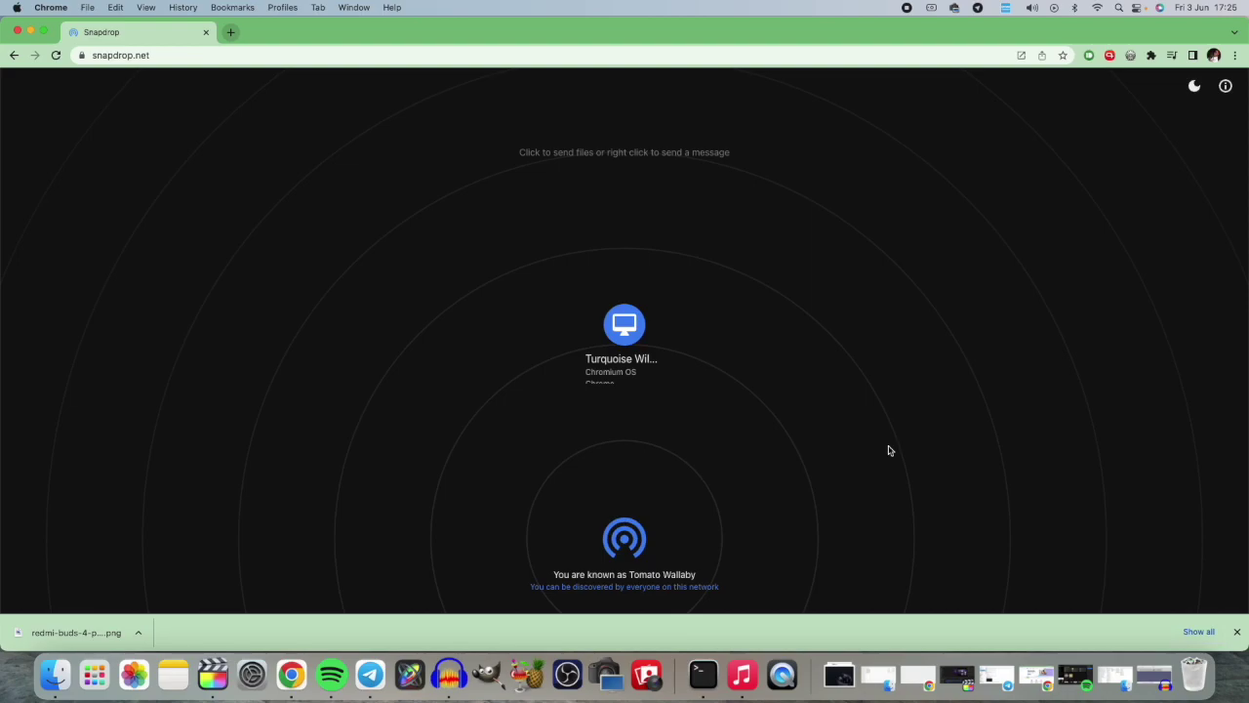
pyautogui.click(1098, 9)
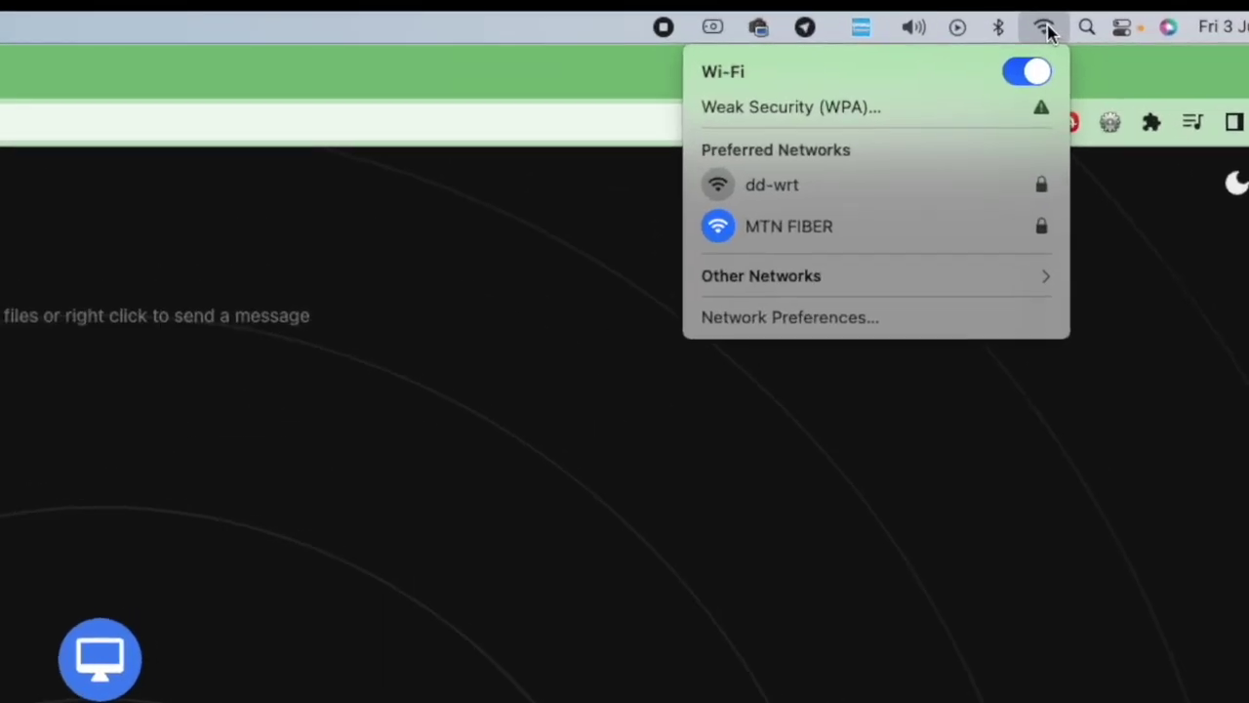
pyautogui.click(1046, 28)
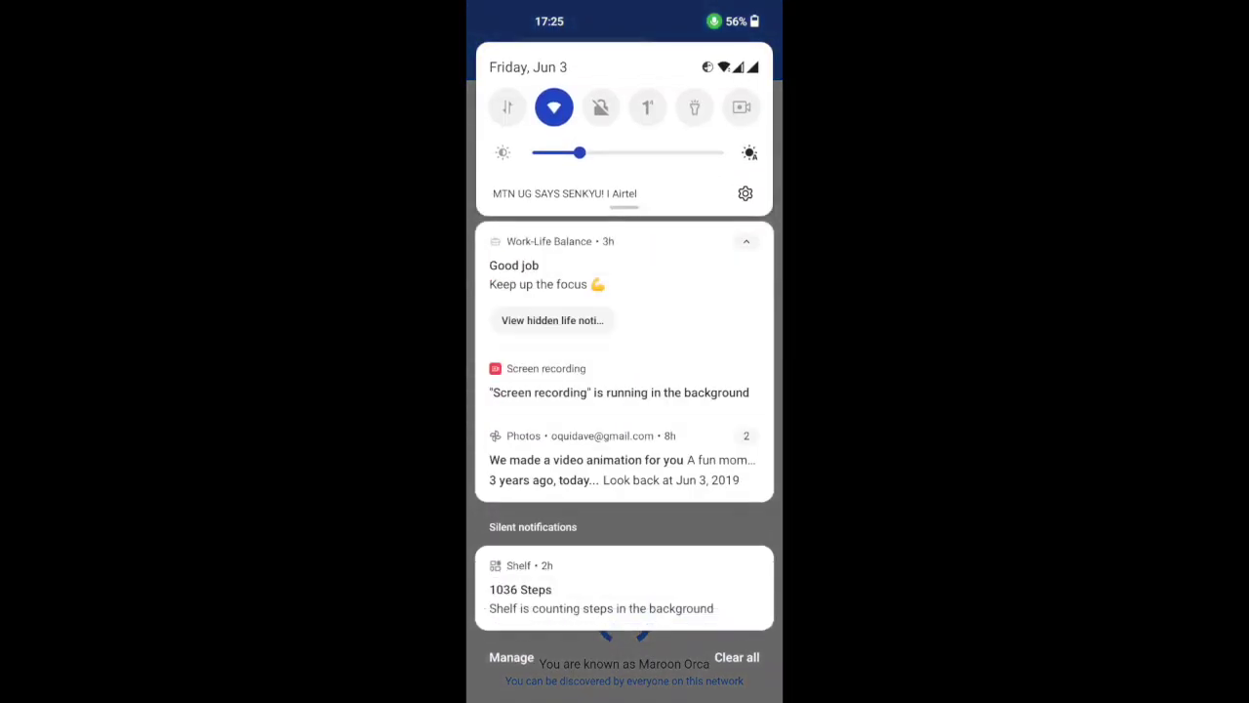
# Step: Connect the phone to the MTN FIBER Wi-Fi and return to Snapdrop in Chrome
pyautogui.click(586, 128)
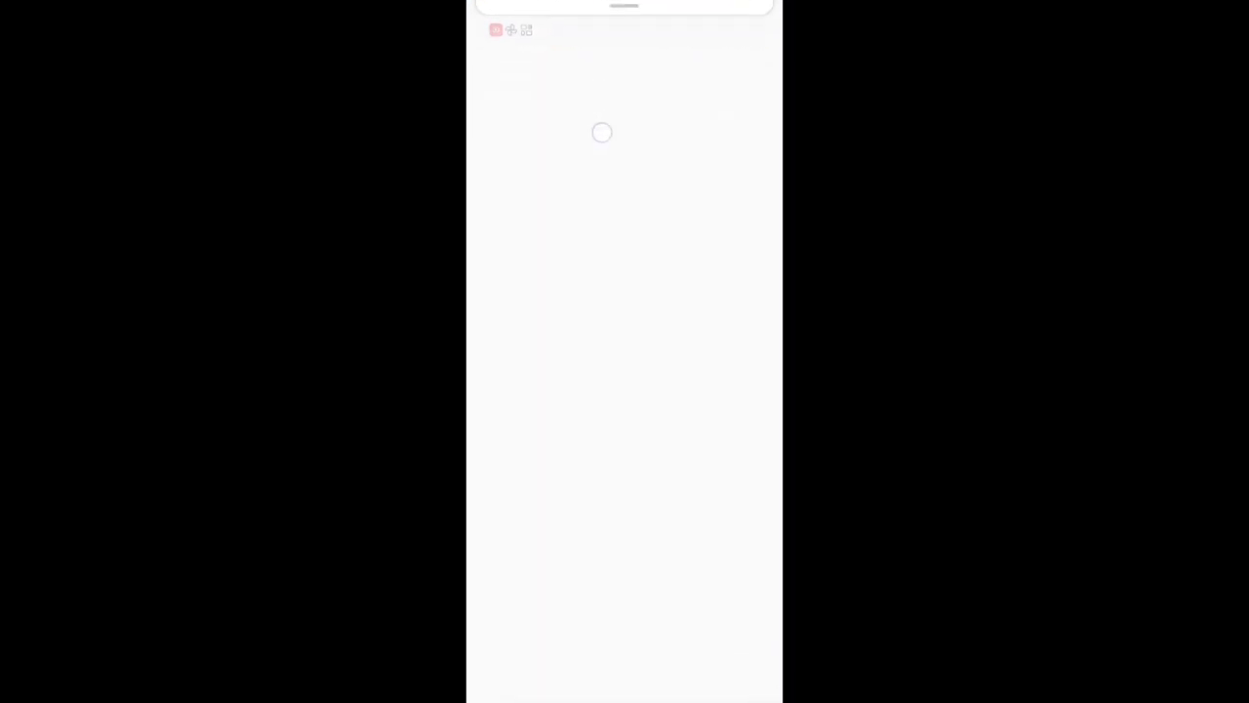
pyautogui.click(577, 335)
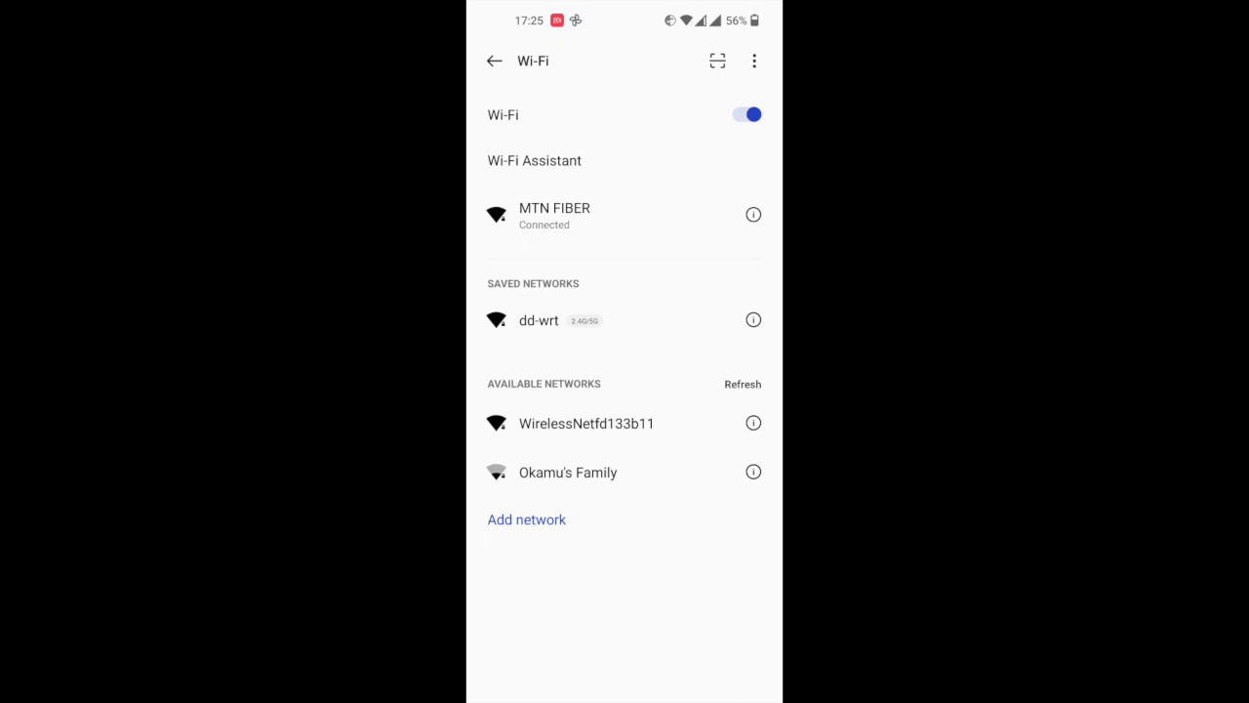
pyautogui.moveTo(661, 585); pyautogui.dragTo(661, 510)
pyautogui.moveTo(631, 693); pyautogui.dragTo(630, 511)
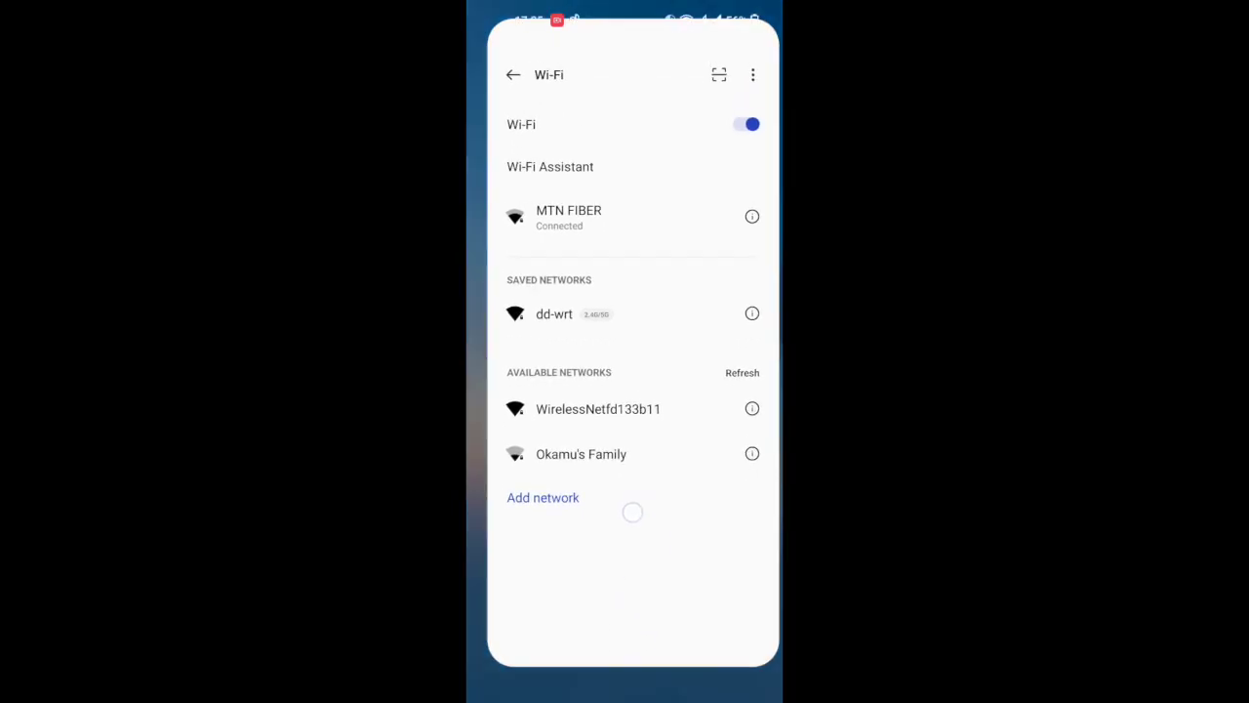
pyautogui.click(491, 351)
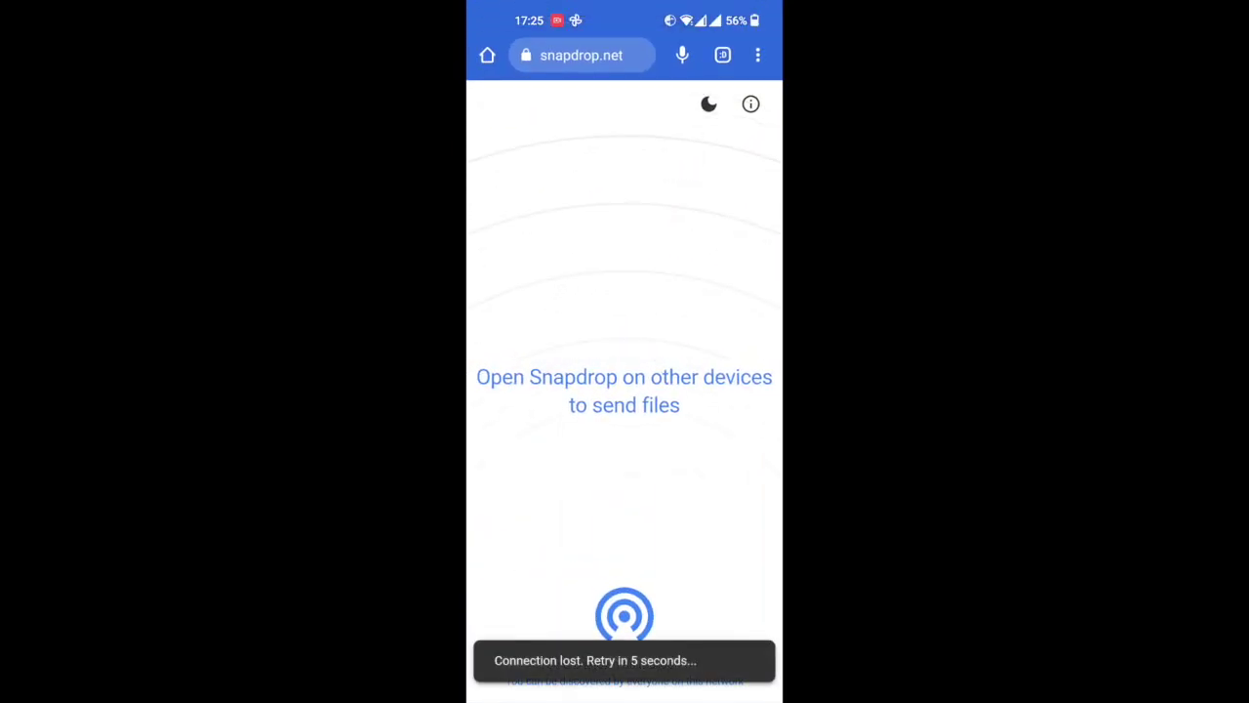
# Step: Reload Snapdrop in the phone's Chrome so the Mac and Chromebook appear
pyautogui.click(757, 55)
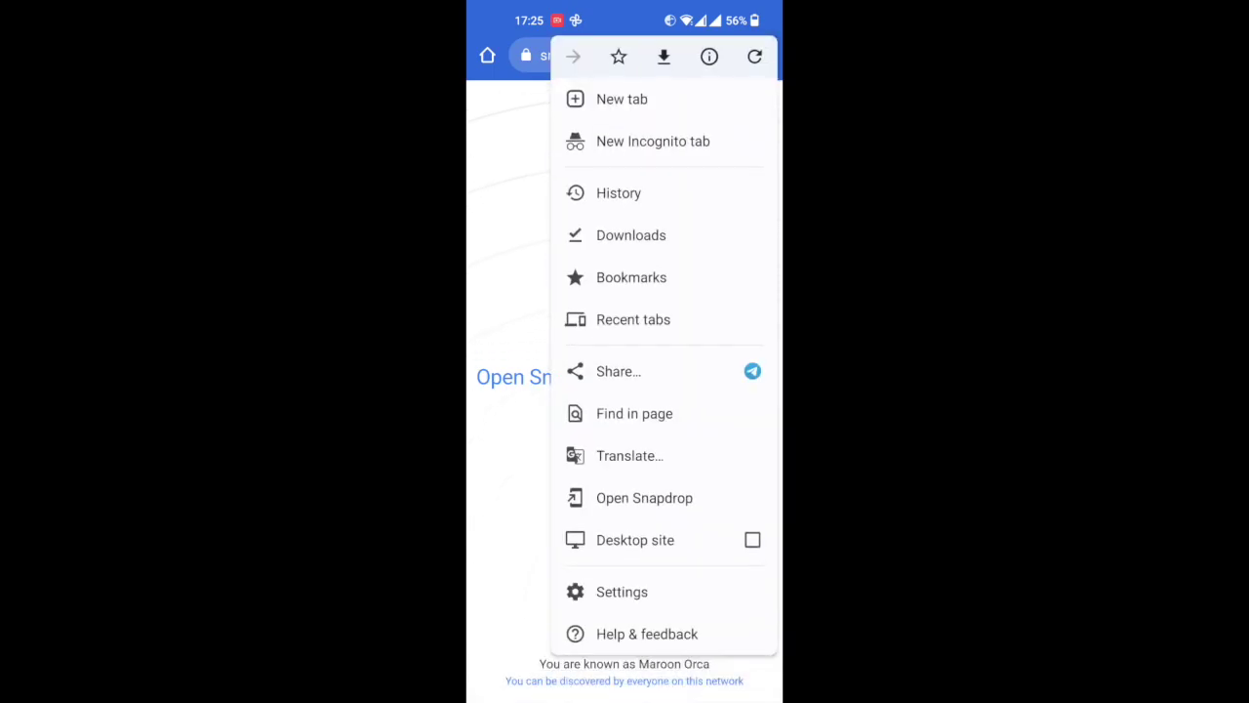
pyautogui.click(754, 56)
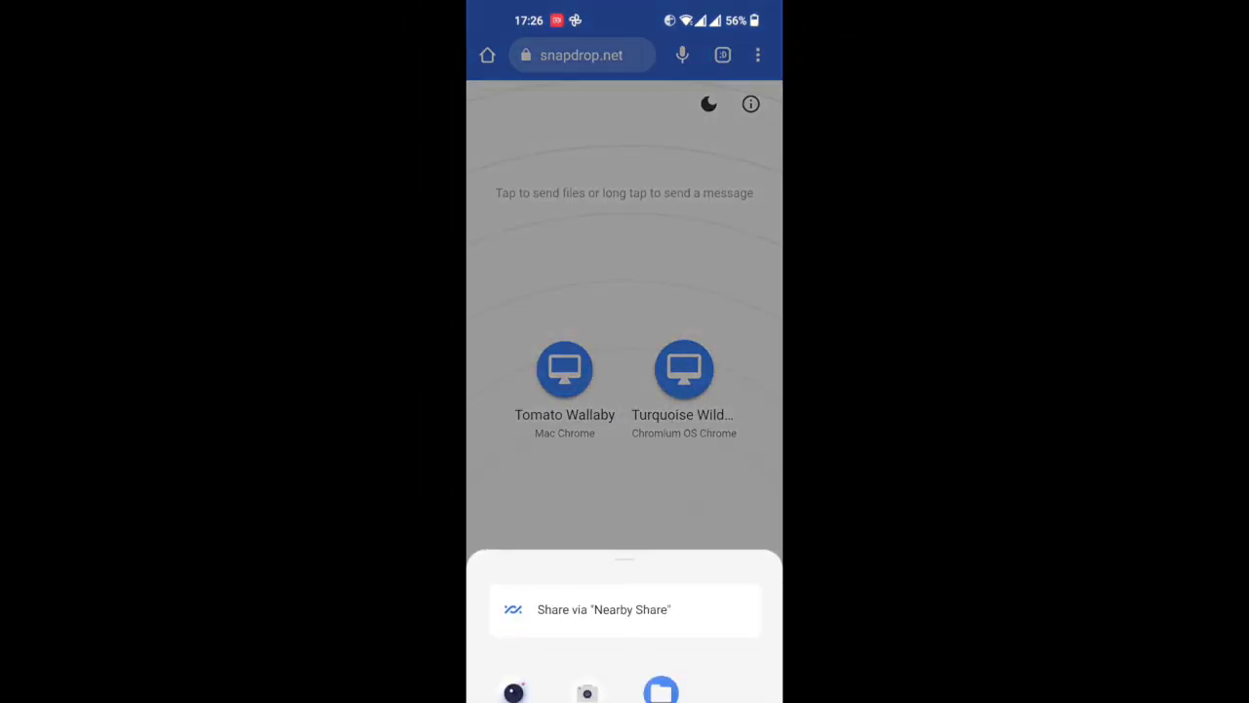
pyautogui.click(661, 636)
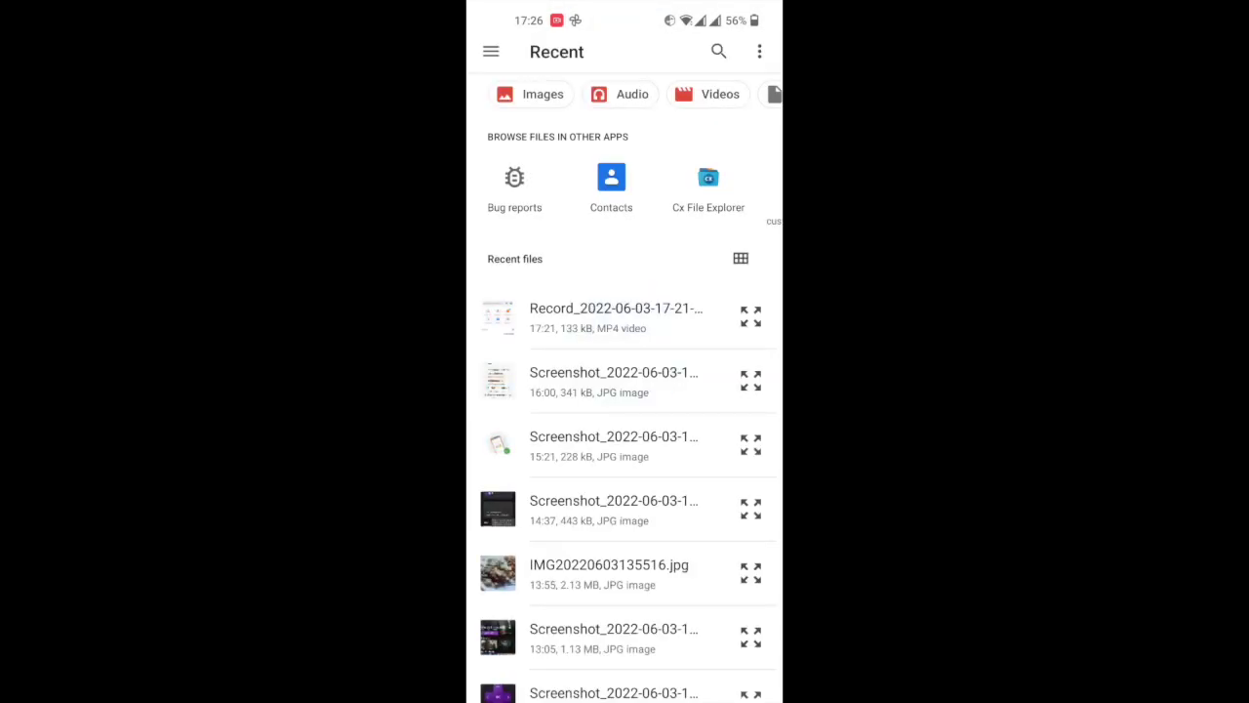
pyautogui.click(595, 318)
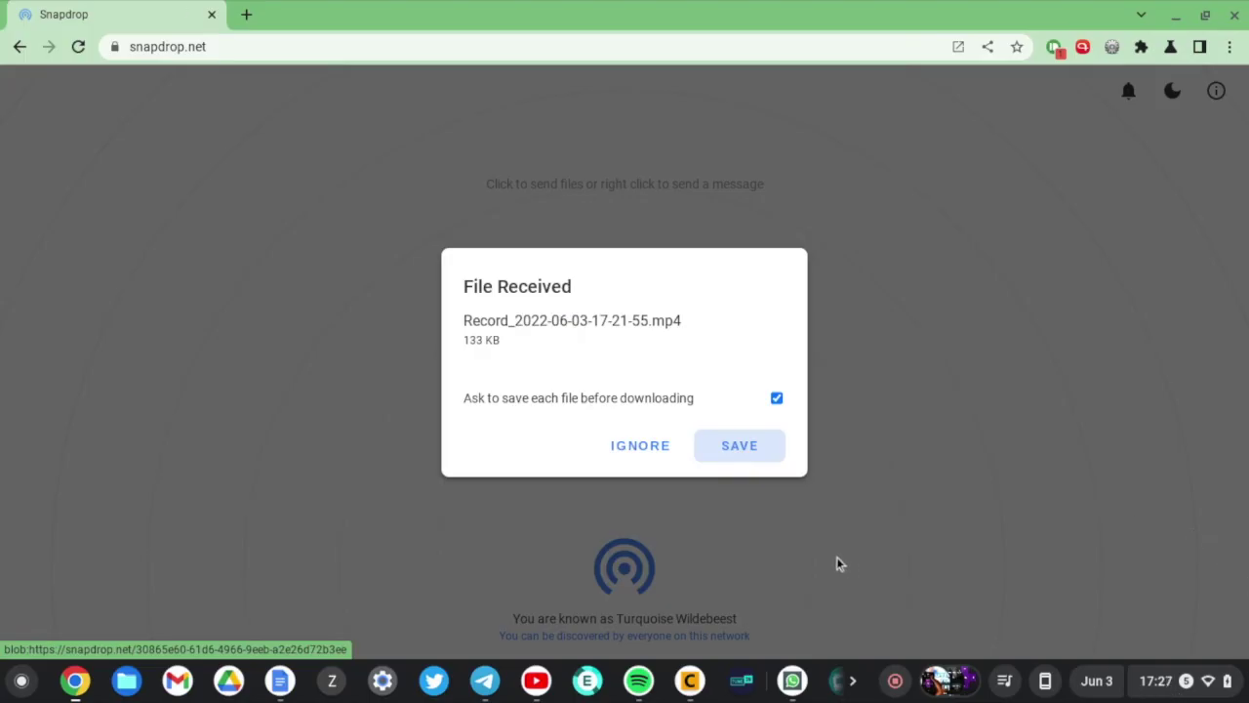
pyautogui.click(762, 455)
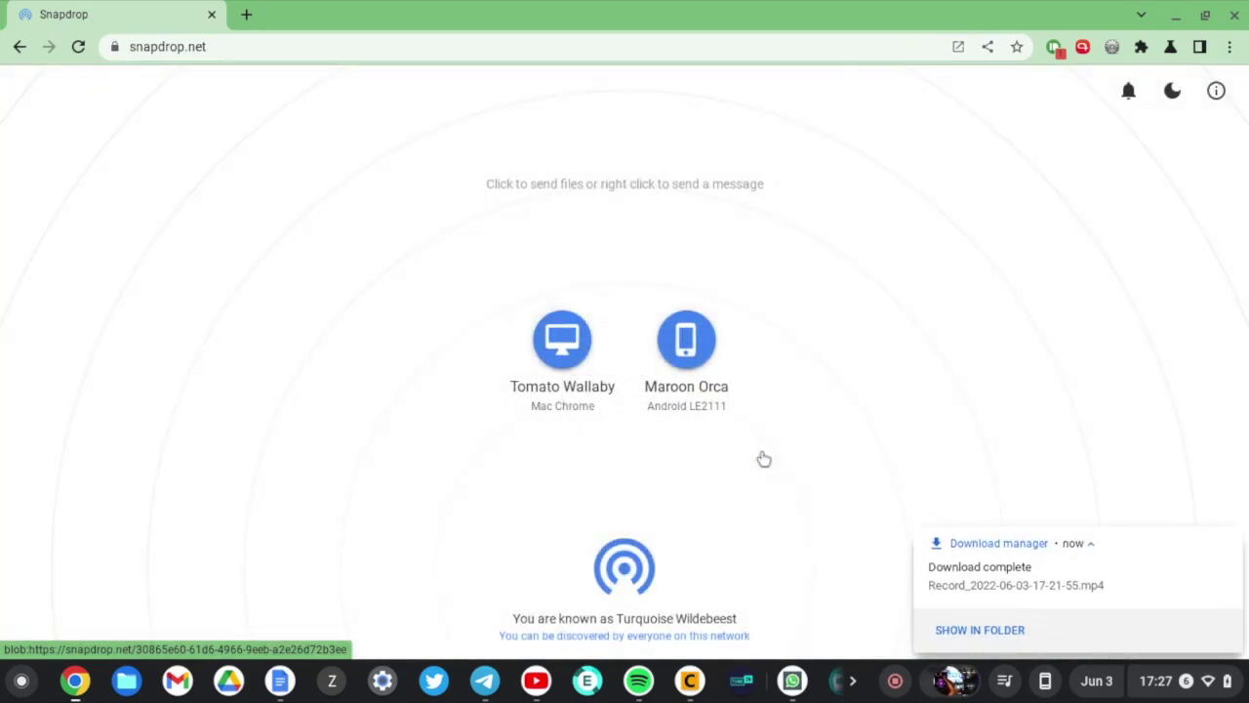